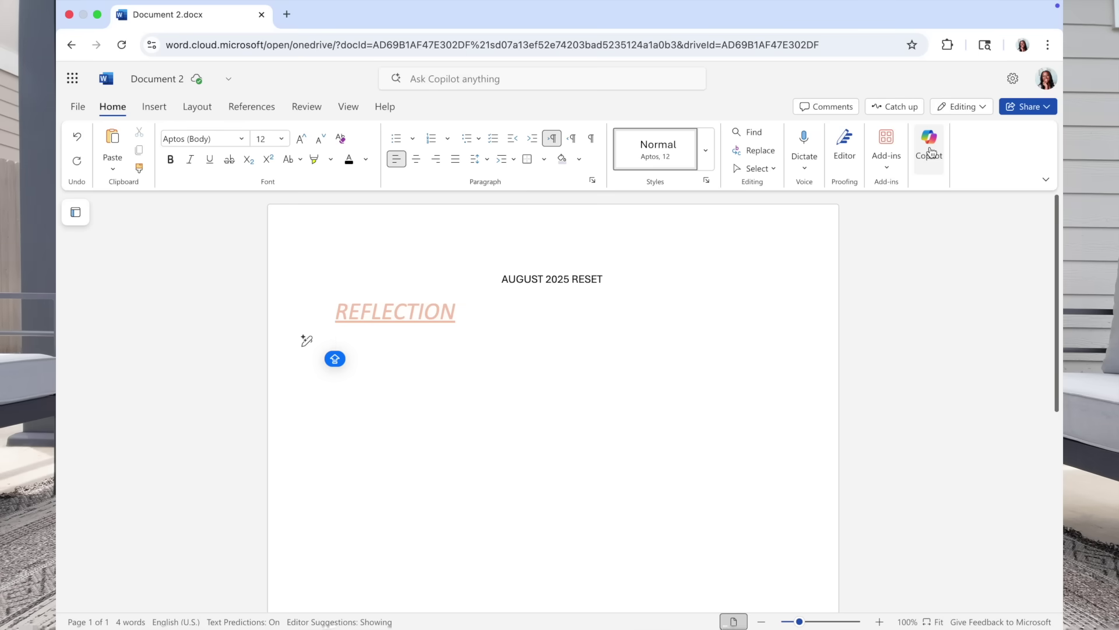
# - Ask Copilot in the side pane for three reflection questions for the month
pyautogui.click(929, 149)
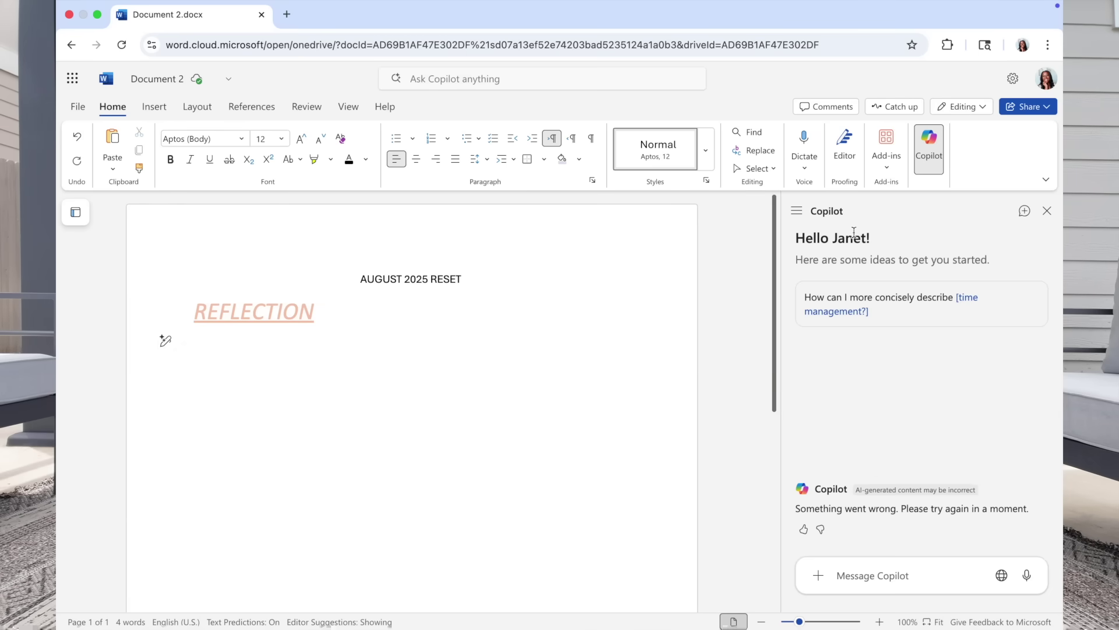
pyautogui.click(873, 575)
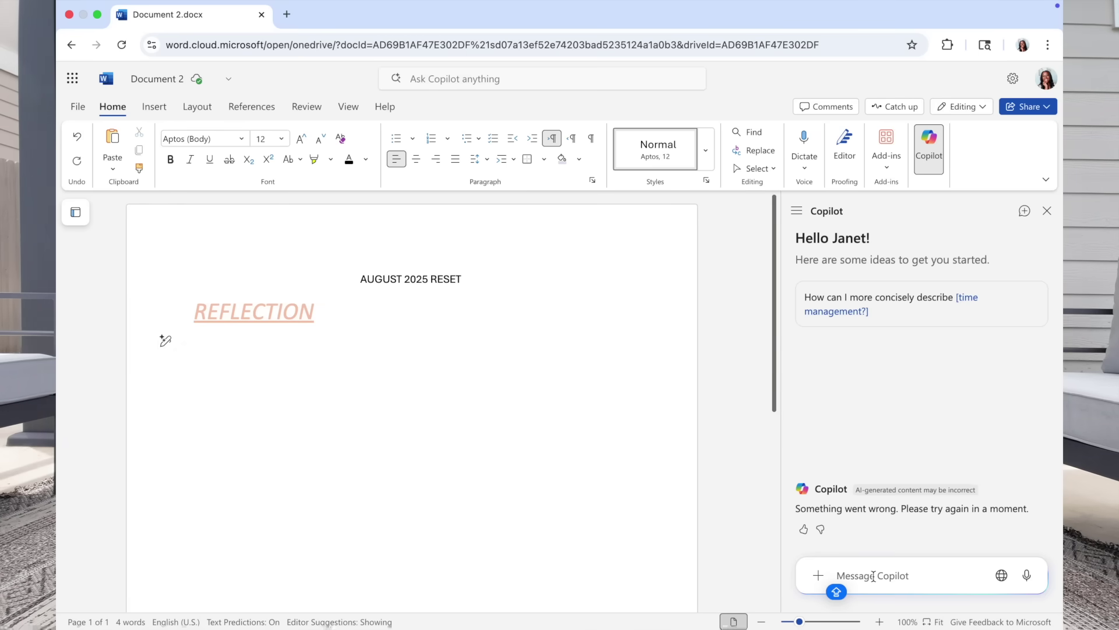
pyautogui.write('Please create 3 reflection questions for the')
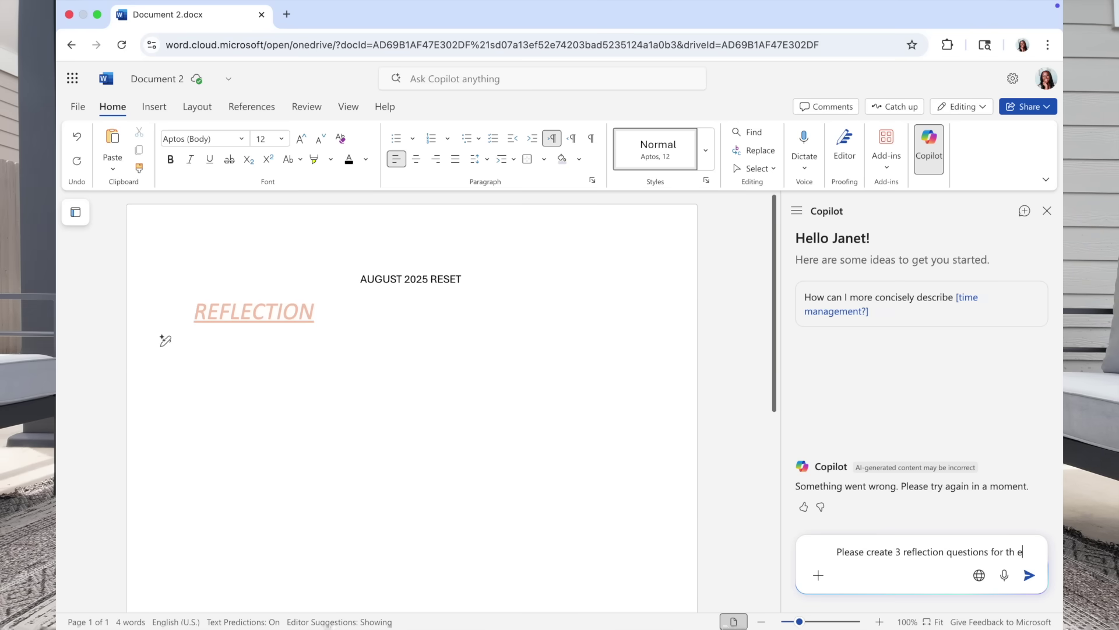
pyautogui.write('nth')
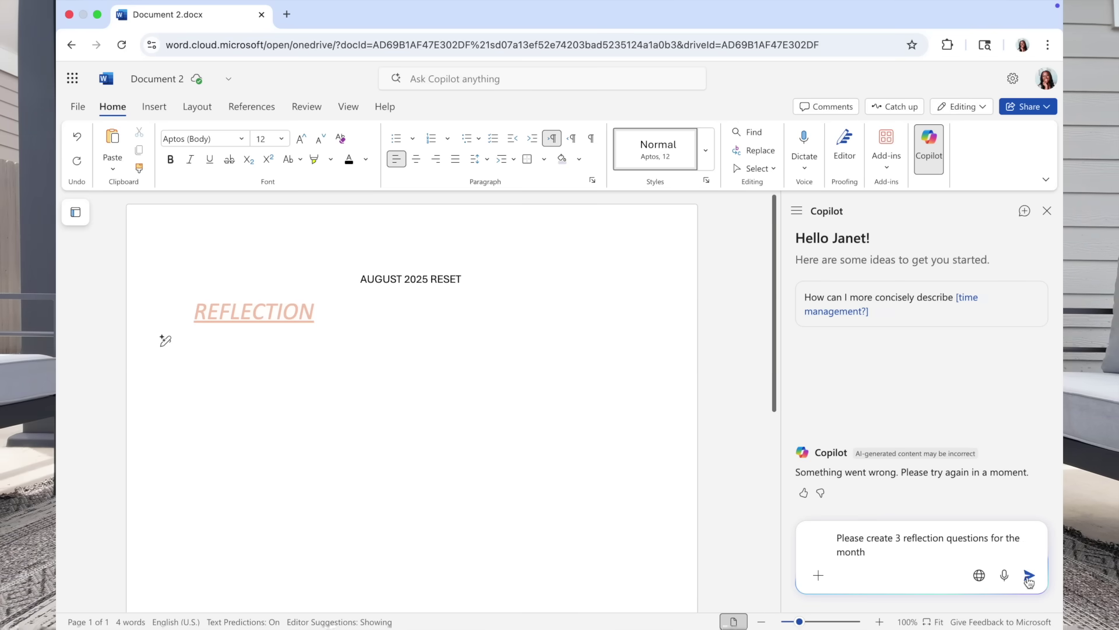
pyautogui.click(1029, 576)
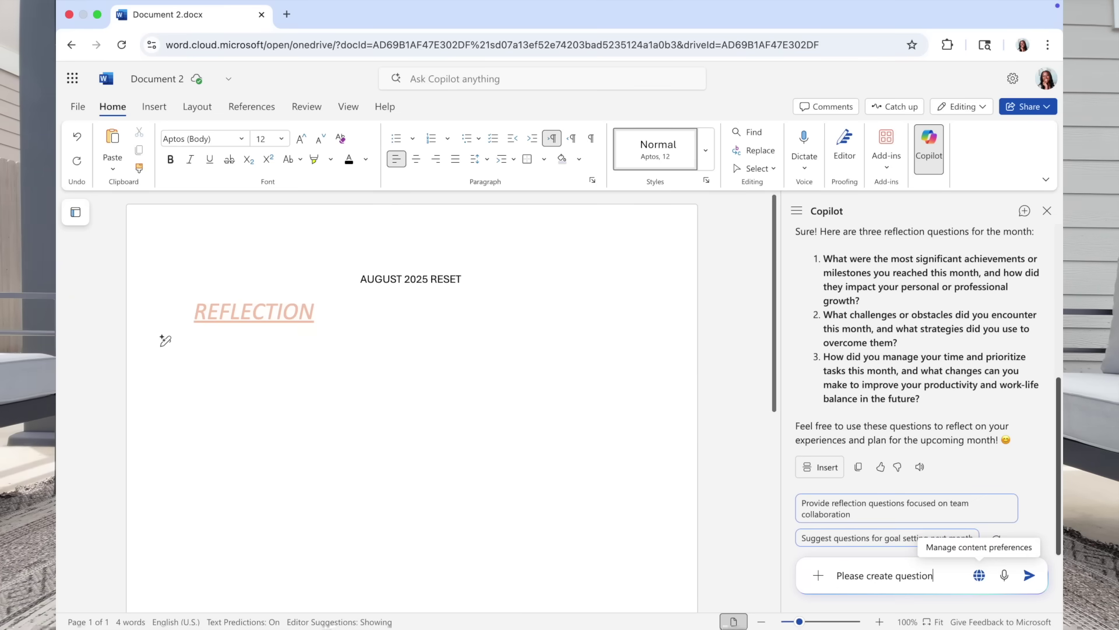
# - Send Copilot a follow-up request for more health and wellness-focused reflection questions
pyautogui.hotkey('shift', 'Return')
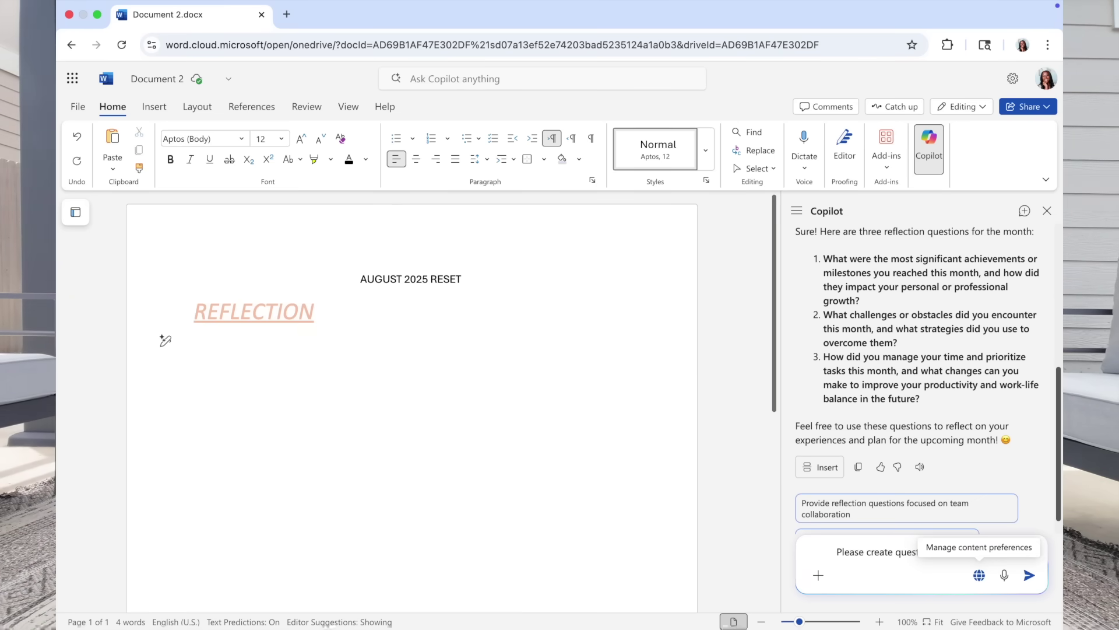
pyautogui.write('and weled')
pyautogui.press('Return')
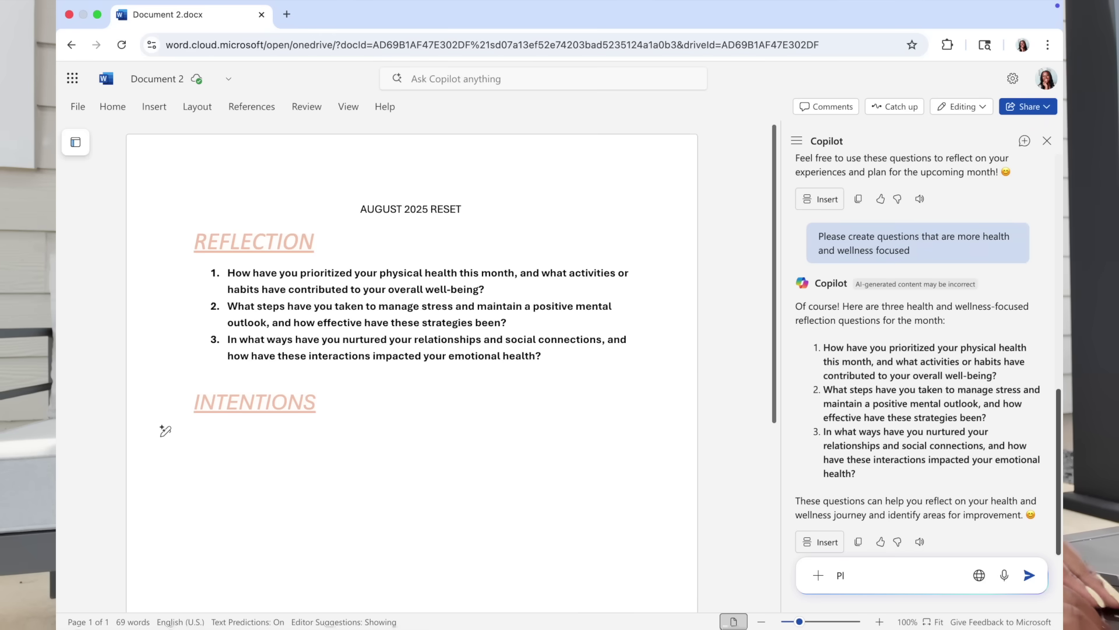
pyautogui.write('2 ')
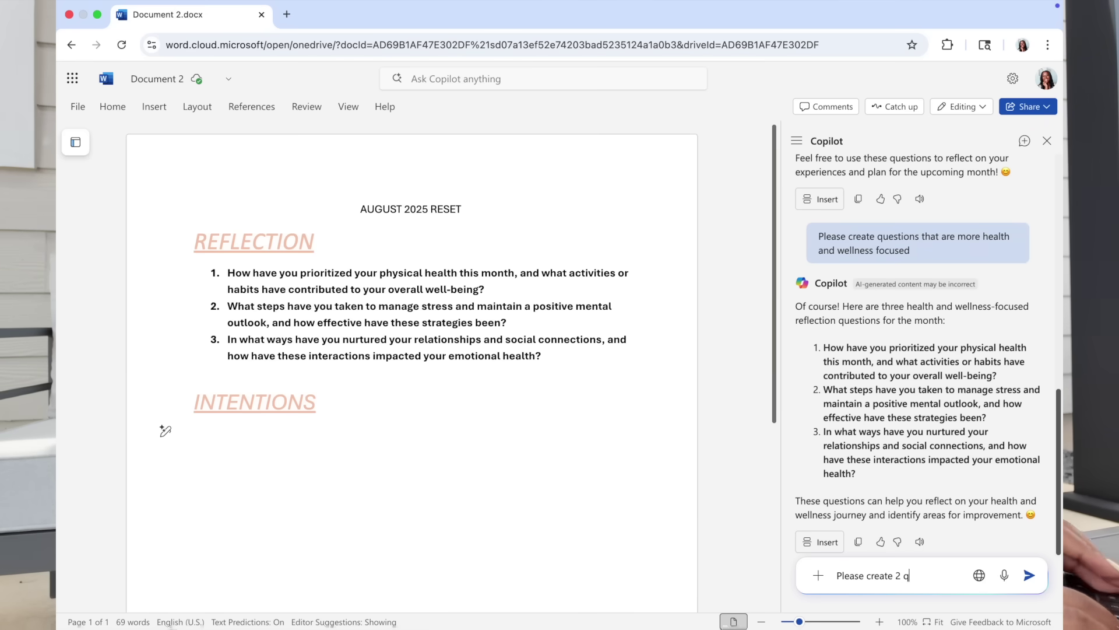
pyautogui.write('questions that can hel')
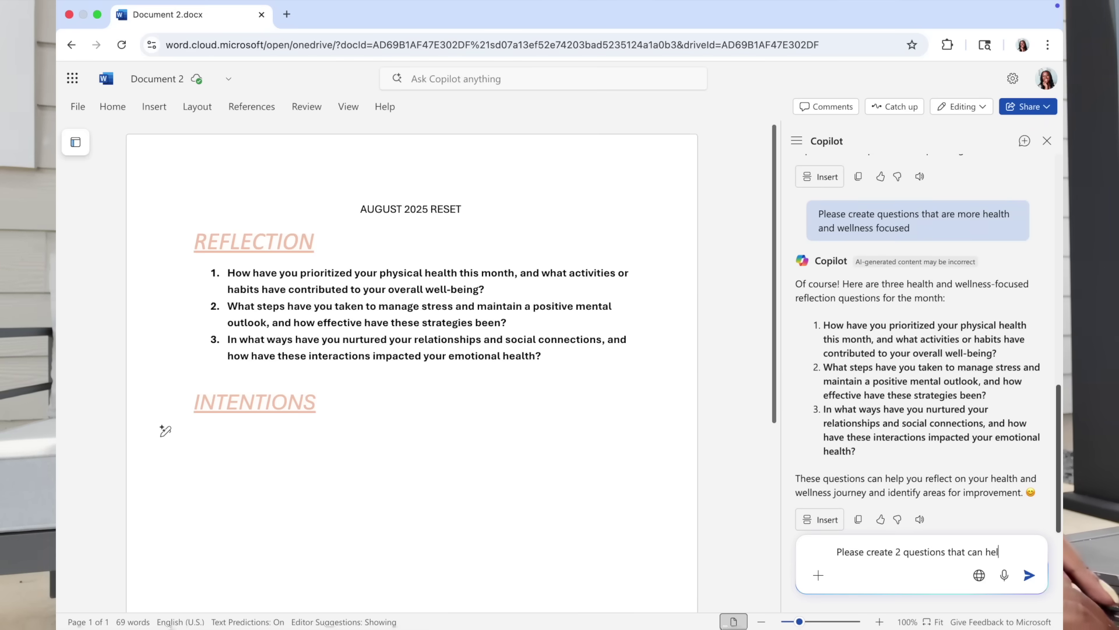
pyautogui.write('p me set intentio')
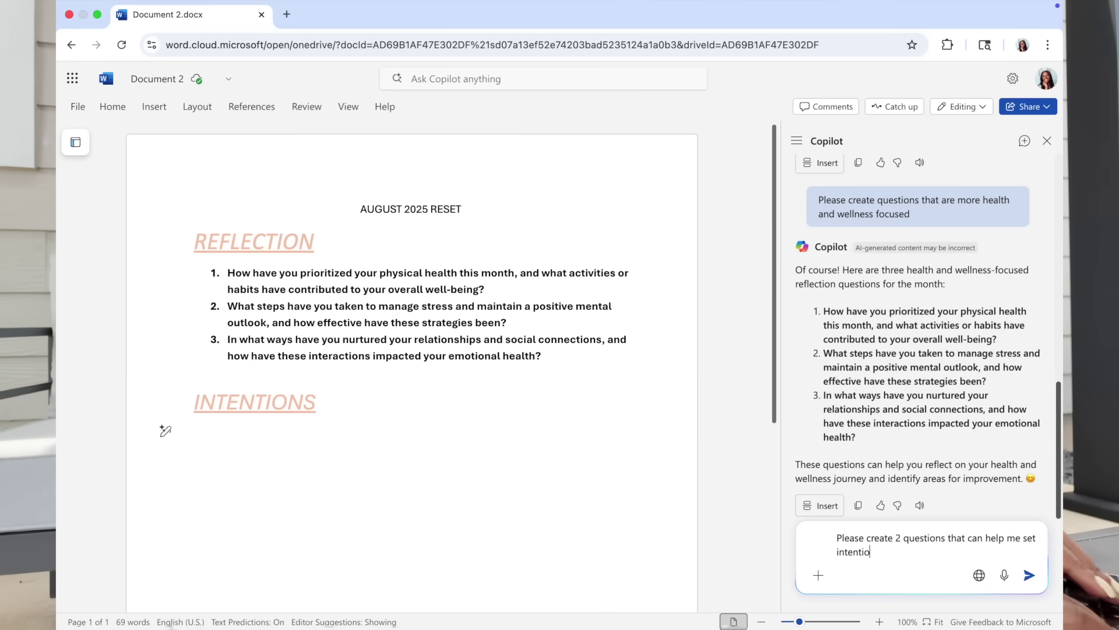
pyautogui.write('ns for health')
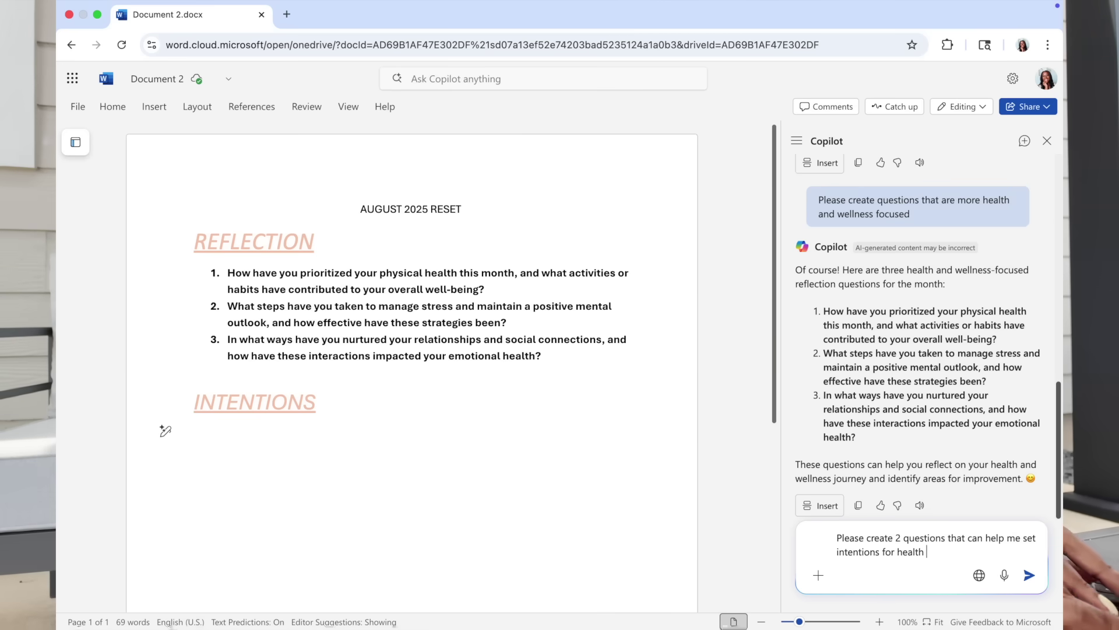
pyautogui.write(' and wellness ne')
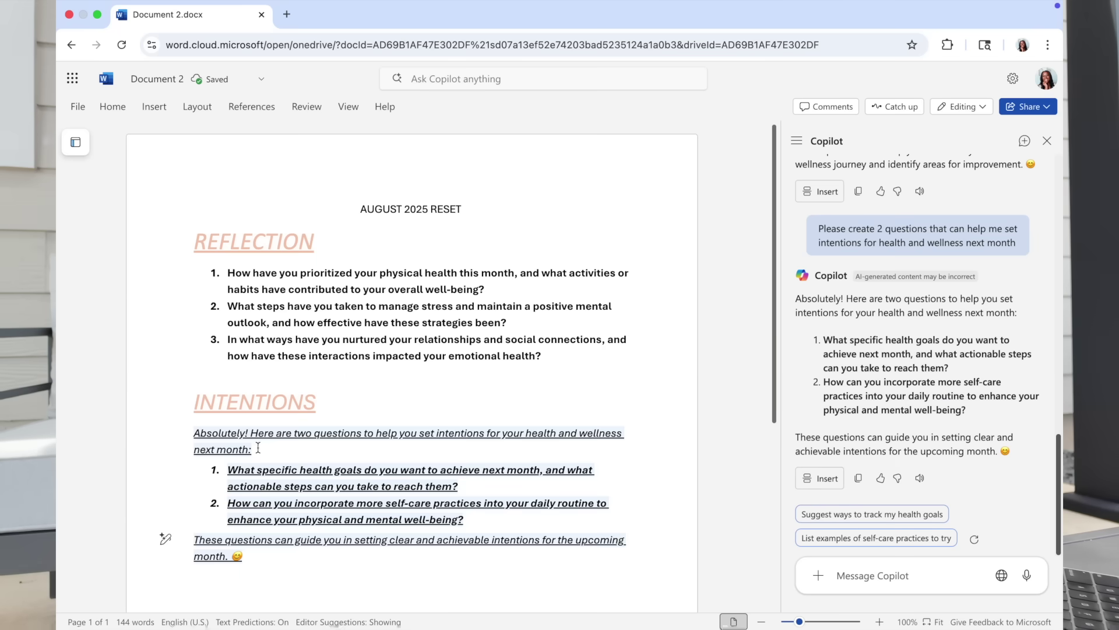
# - Delete Copilot's introductory and closing paragraphs around the intention questions
pyautogui.tripleClick(257, 449)
pyautogui.press('BackSpace')
pyautogui.tripleClick(261, 521)
pyautogui.press('BackSpace')
# - Clear italics and underline from both intention questions and select the INTENTIONS heading
pyautogui.moveTo(489, 472); pyautogui.dragTo(224, 432)
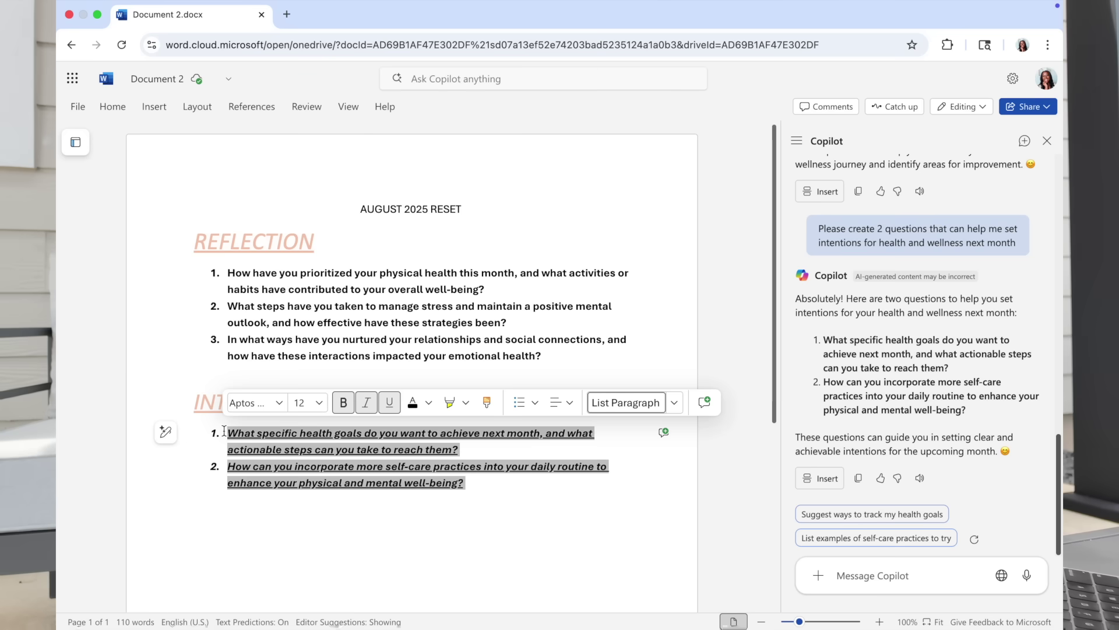
pyautogui.click(366, 402)
pyautogui.click(289, 532)
pyautogui.doubleClick(254, 402)
pyautogui.click(112, 106)
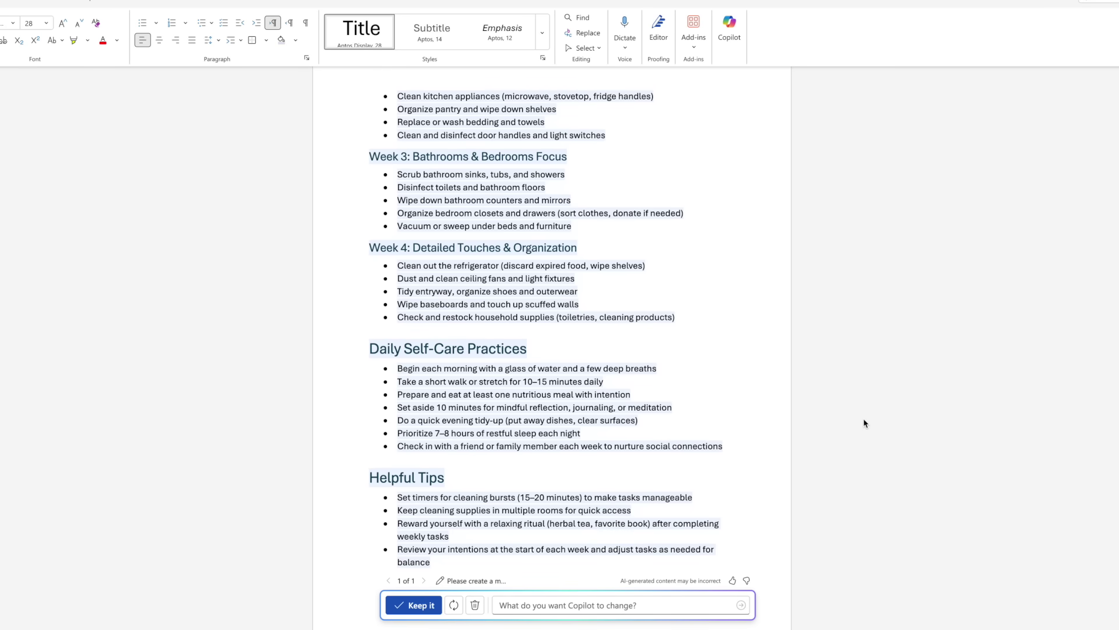
# - Keep Copilot's to-do list and swap its title block for an orange CLEANING AND SELF-CARE TO-DO LIST heading
pyautogui.click(419, 605)
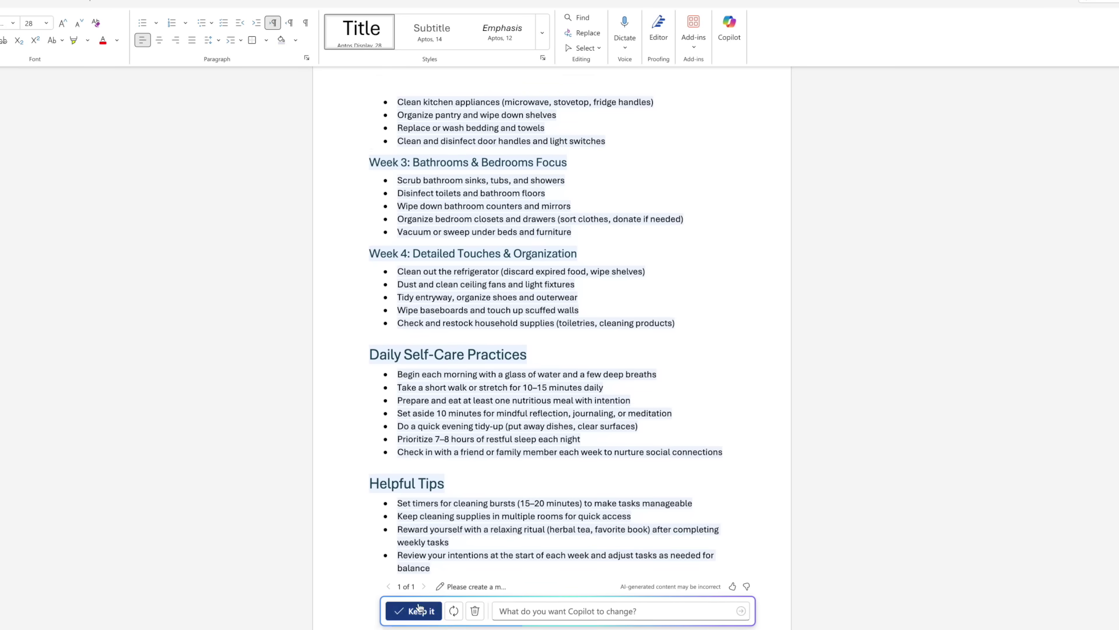
pyautogui.scroll(5, 440, 597)
pyautogui.scroll(3, 440, 597)
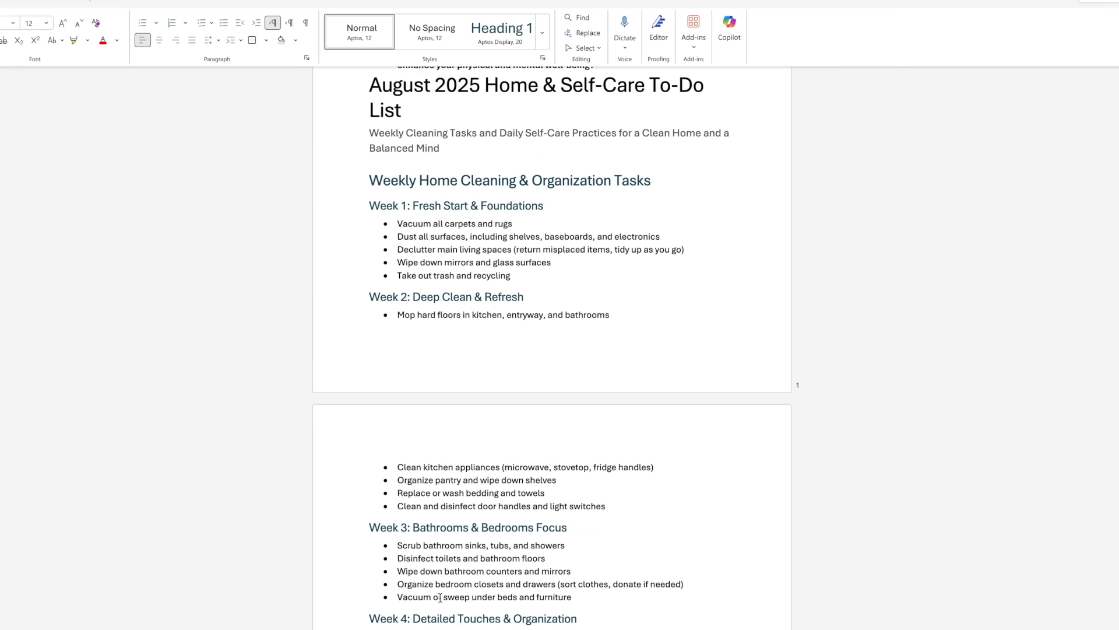
pyautogui.scroll(2, 440, 597)
pyautogui.scroll(3, 440, 598)
pyautogui.scroll(3, 440, 598)
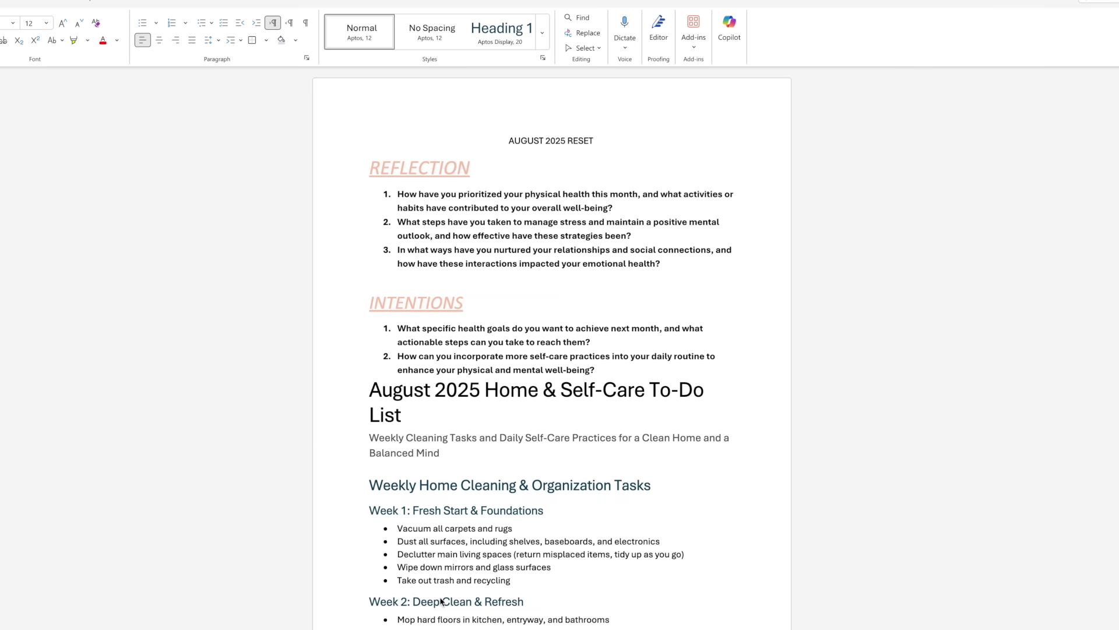
pyautogui.hotkey('ctrl', 'z')
pyautogui.click(671, 512)
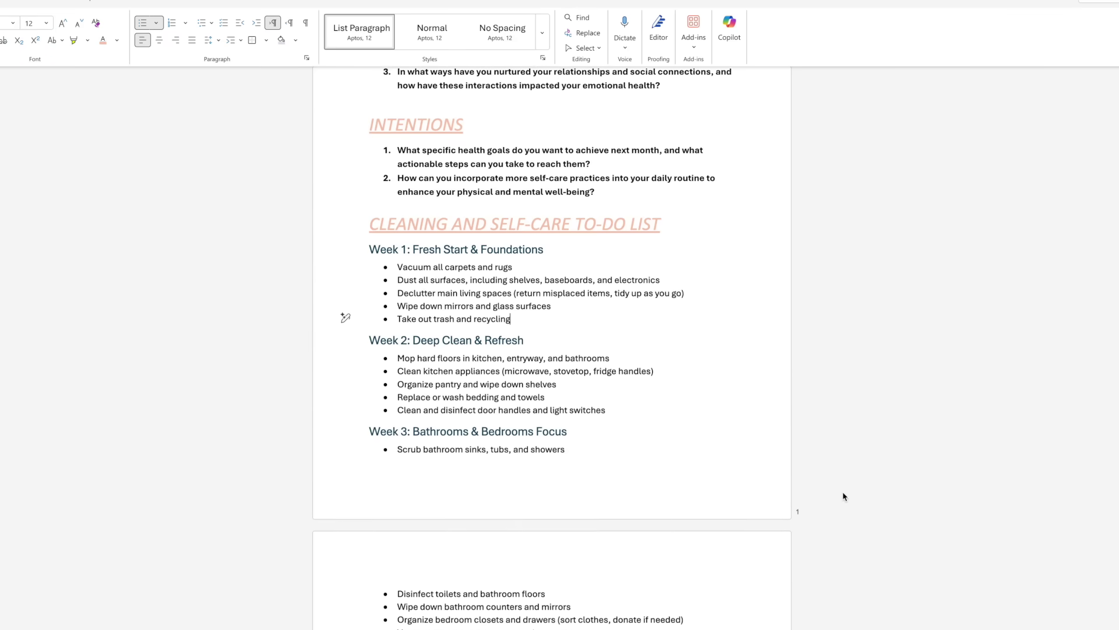
pyautogui.scroll(-1, 844, 497)
pyautogui.scroll(-2, 844, 497)
pyautogui.scroll(-1, 845, 497)
pyautogui.scroll(-1, 843, 497)
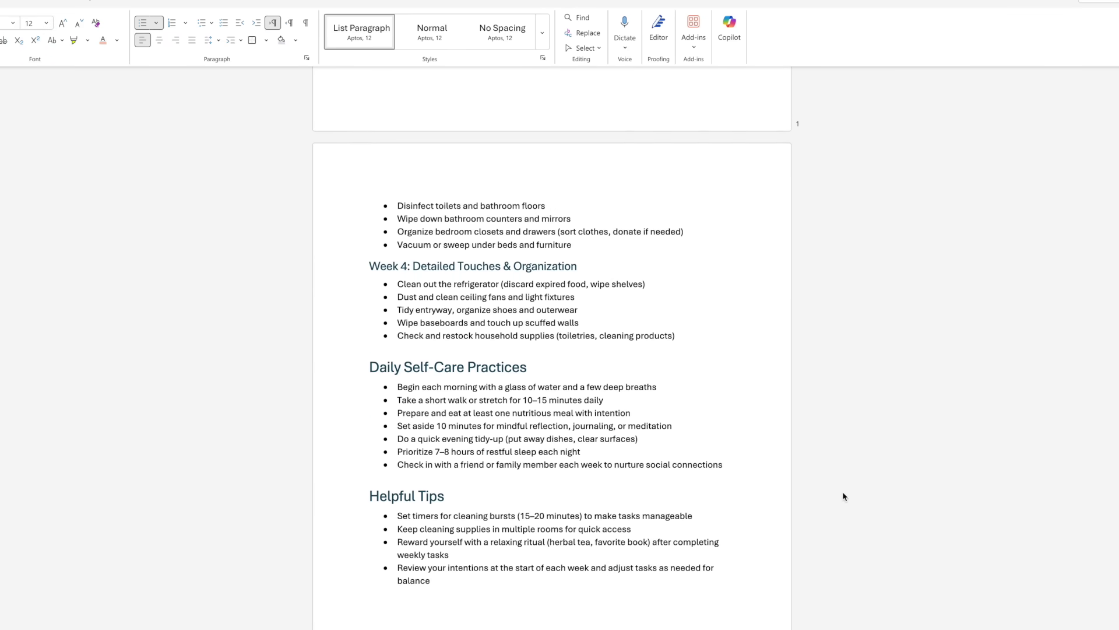
pyautogui.hotkey('ctrl', 'Home')
pyautogui.scroll(-2, 915, 444)
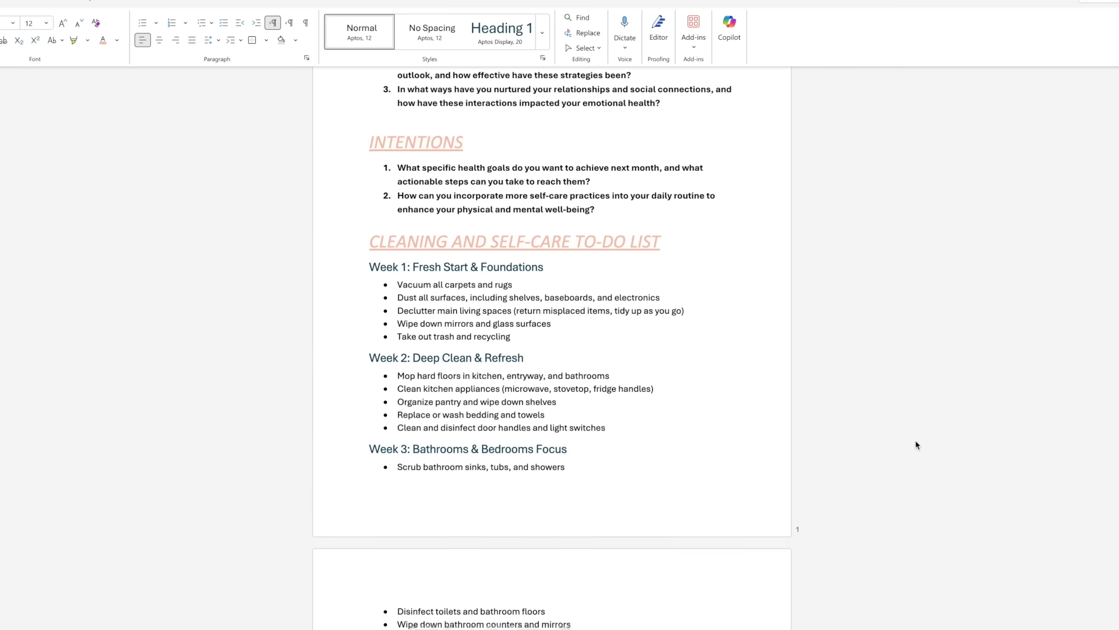
pyautogui.scroll(-1, 916, 444)
pyautogui.scroll(-3, 915, 444)
pyautogui.scroll(-1, 915, 444)
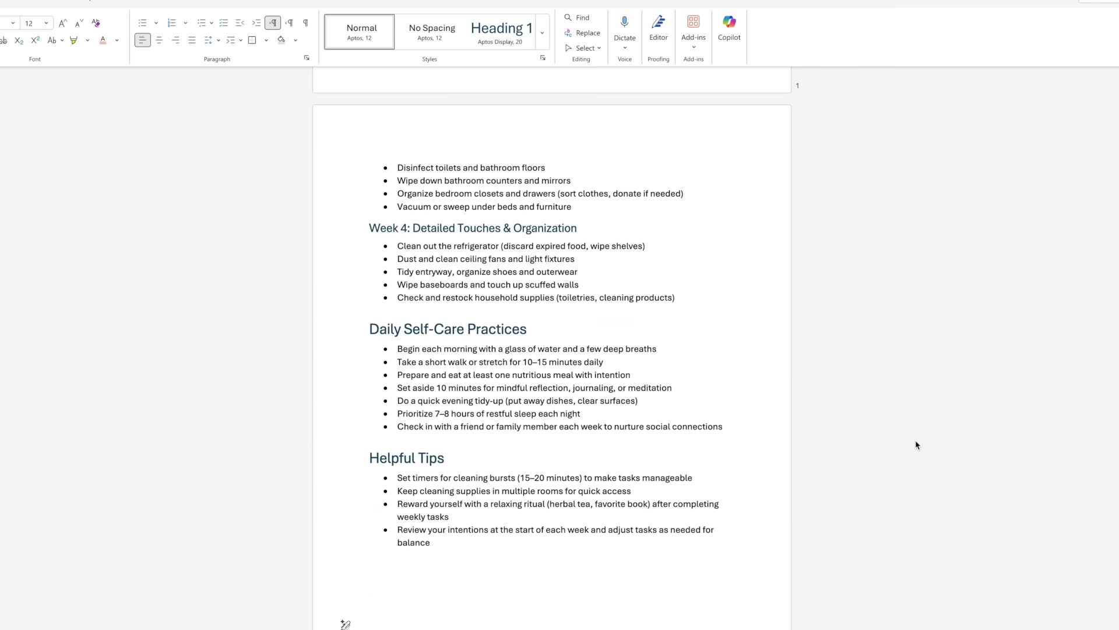